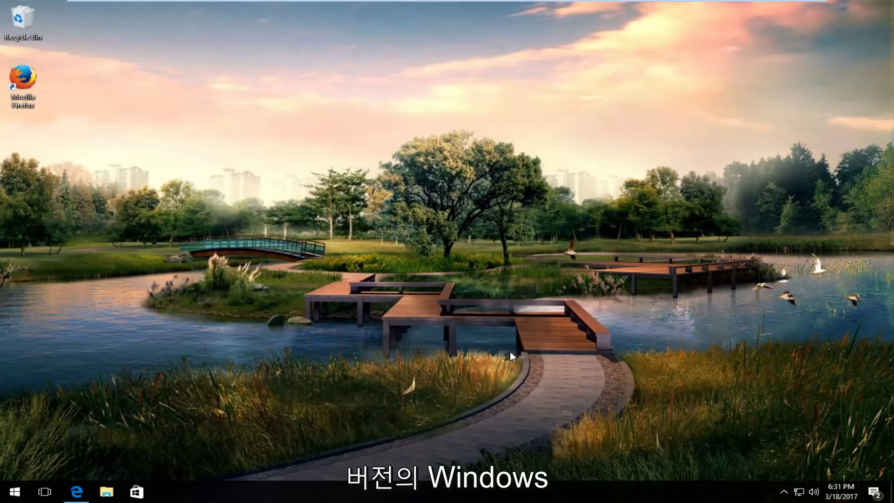
- Maximize Edge and scroll through Winaero's Windows 7 games article to its ZIP download link
{"action": "left_click", "coordinate": [74, 494]}
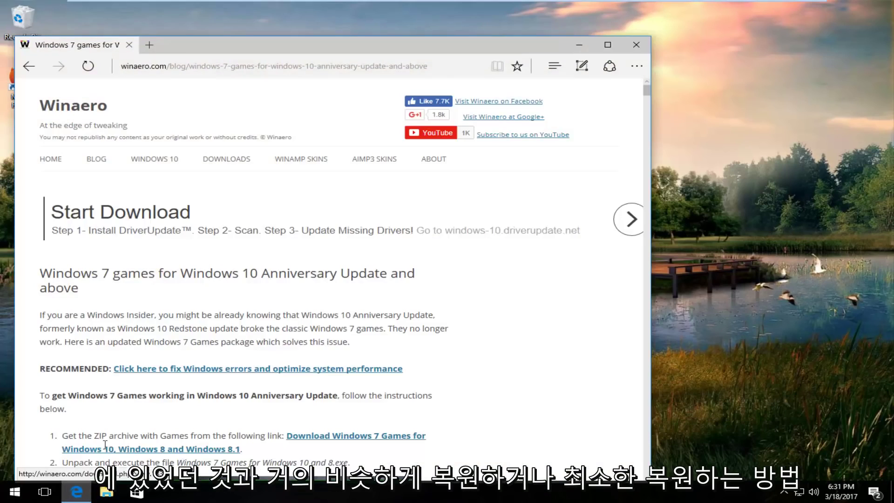
{"action": "left_click", "coordinate": [607, 45]}
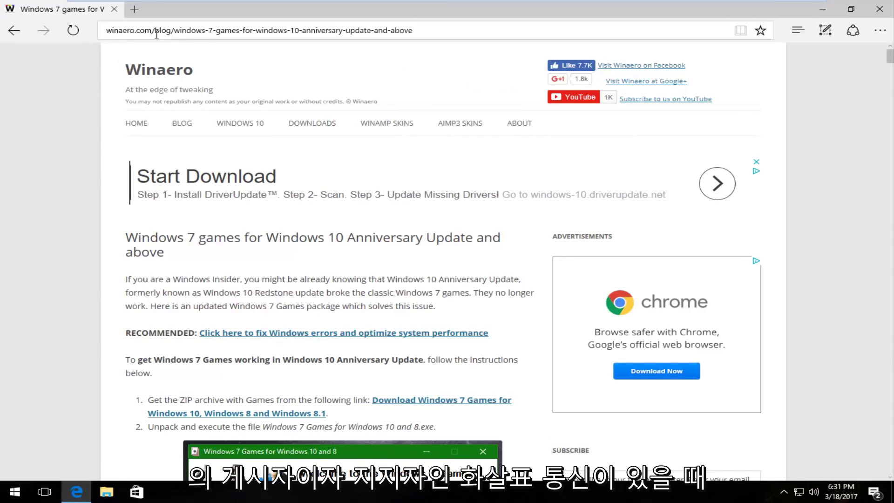
{"action": "scroll", "coordinate": [144, 143], "scroll_direction": "down", "scroll_amount": 5}
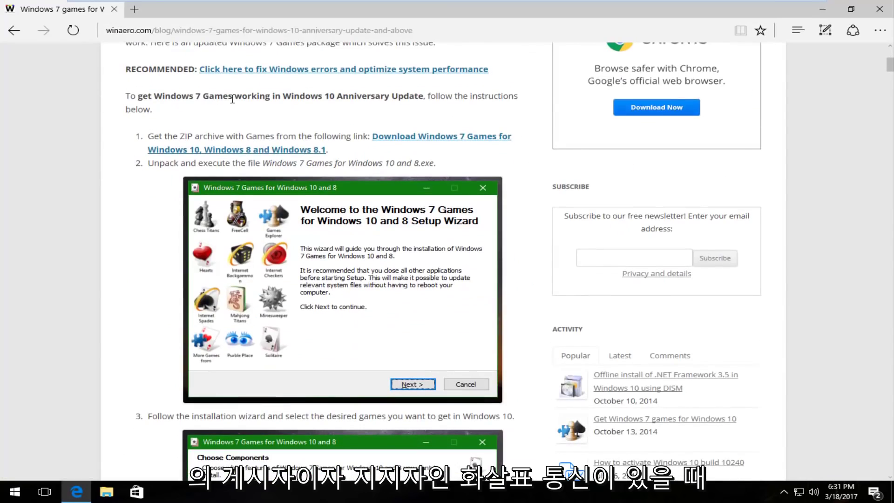
{"action": "scroll", "coordinate": [127, 272], "scroll_direction": "down", "scroll_amount": 4}
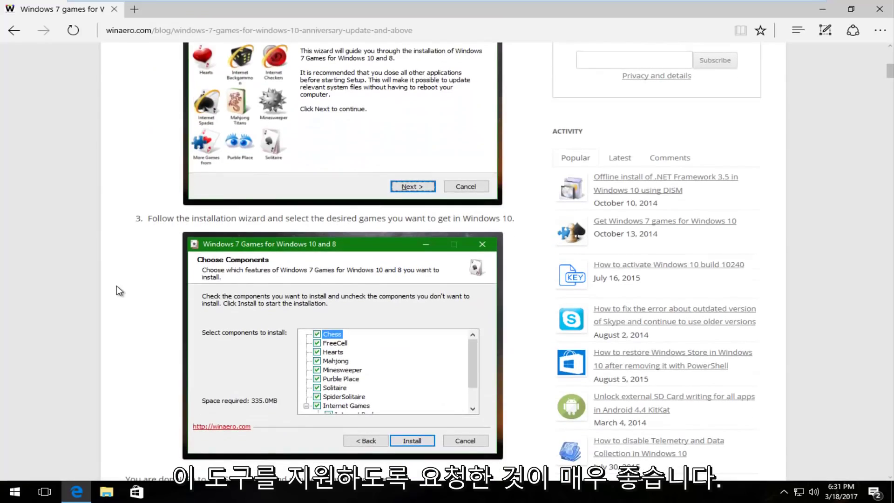
{"action": "scroll", "coordinate": [116, 285], "scroll_direction": "down", "scroll_amount": 6}
{"action": "scroll", "coordinate": [116, 286], "scroll_direction": "up", "scroll_amount": 11}
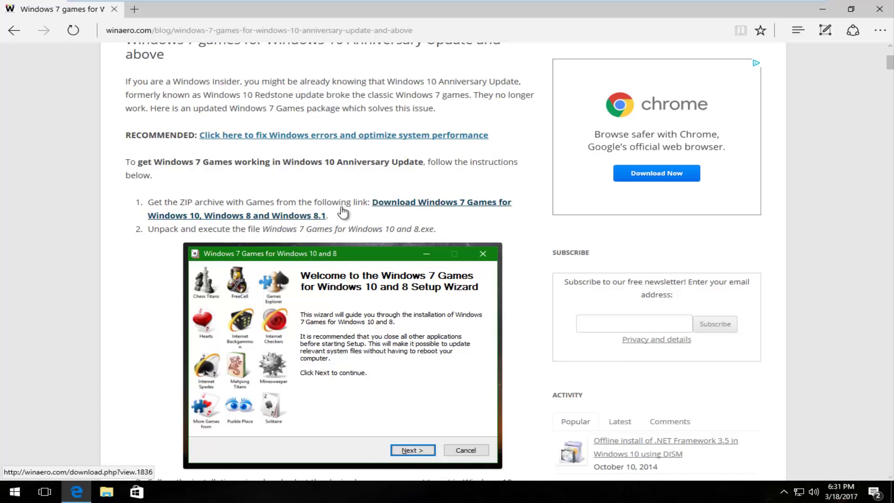
- On Winaero's download page, start downloading Win7Games4Win10_8_81_v2.zip (146 MB)
{"action": "left_click", "coordinate": [255, 218]}
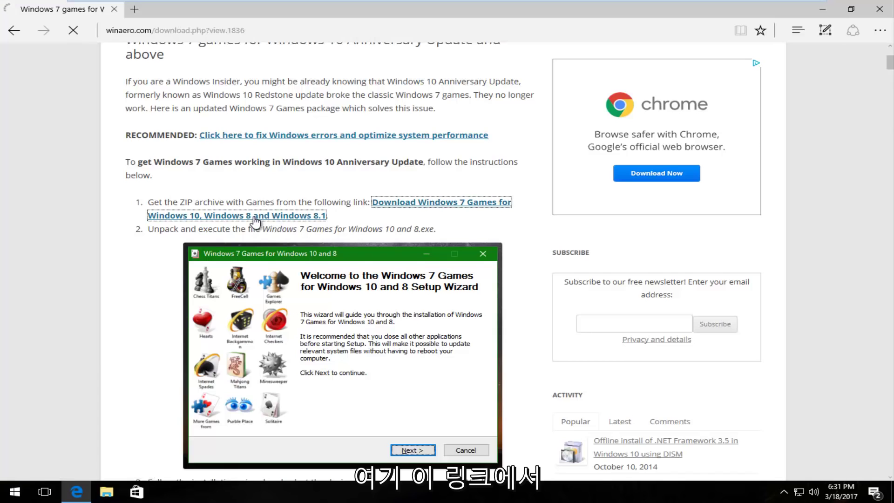
{"action": "scroll", "coordinate": [249, 217], "scroll_direction": "down", "scroll_amount": 5}
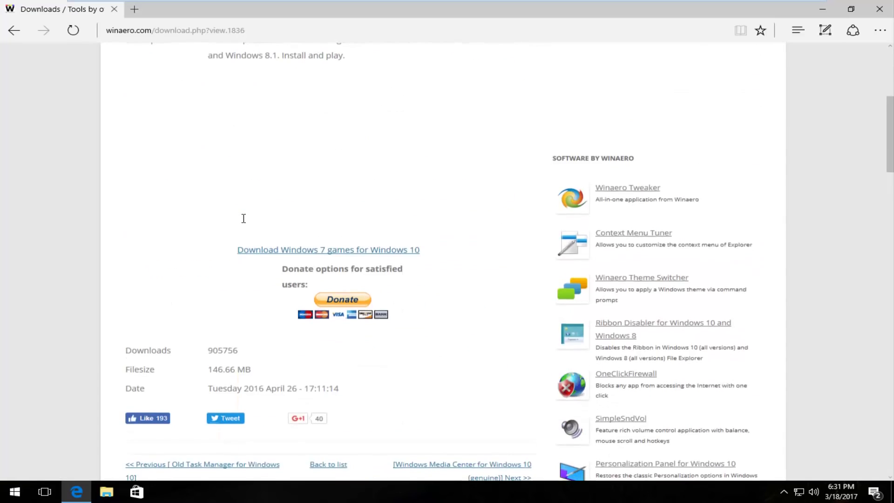
{"action": "left_click", "coordinate": [259, 250]}
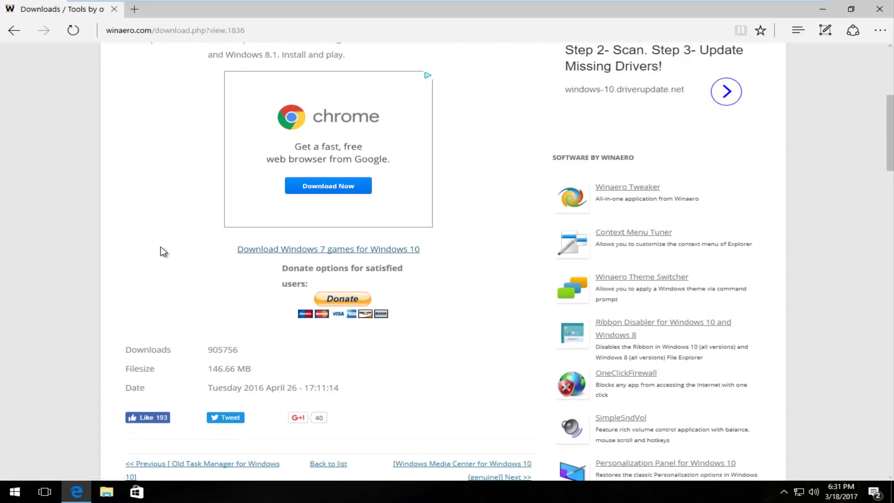
{"action": "scroll", "coordinate": [158, 250], "scroll_direction": "up", "scroll_amount": 1}
{"action": "scroll", "coordinate": [157, 251], "scroll_direction": "down", "scroll_amount": 1}
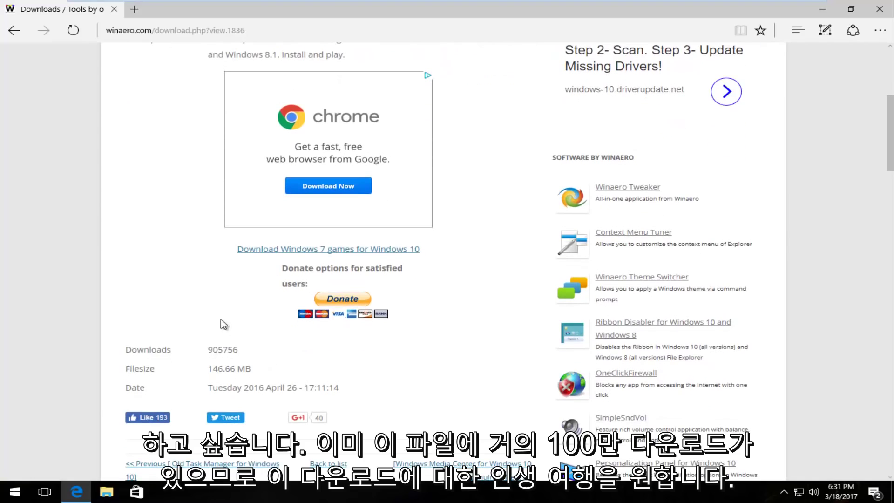
{"action": "left_click", "coordinate": [332, 253]}
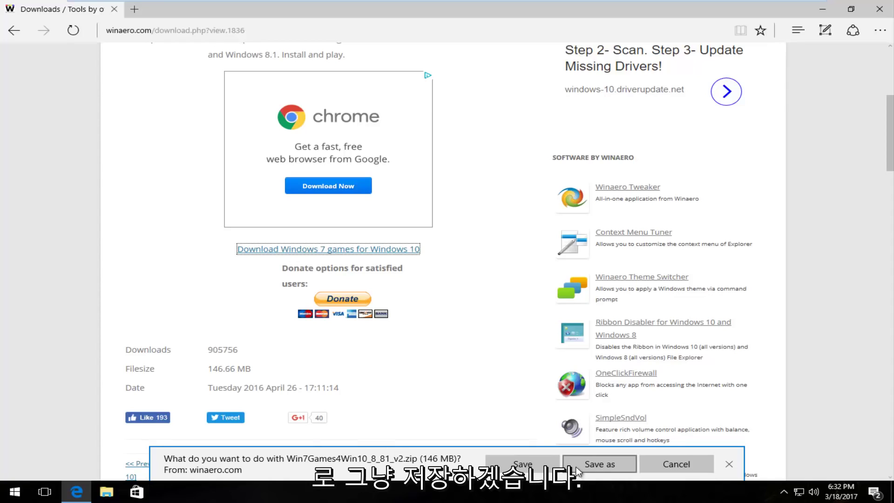
- Save Win7Games4Win10_8_81_v2.zip from the download bar and let it finish
{"action": "left_click", "coordinate": [542, 466]}
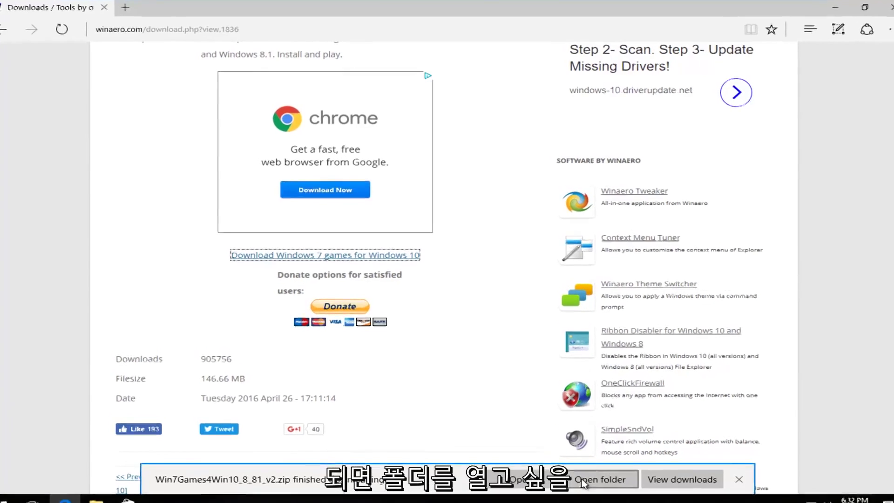
- Open the downloaded Win7Games4Win10_8_81_v2 zip in File Explorer and launch its Windows 7 Games setup
{"action": "left_click", "coordinate": [606, 494]}
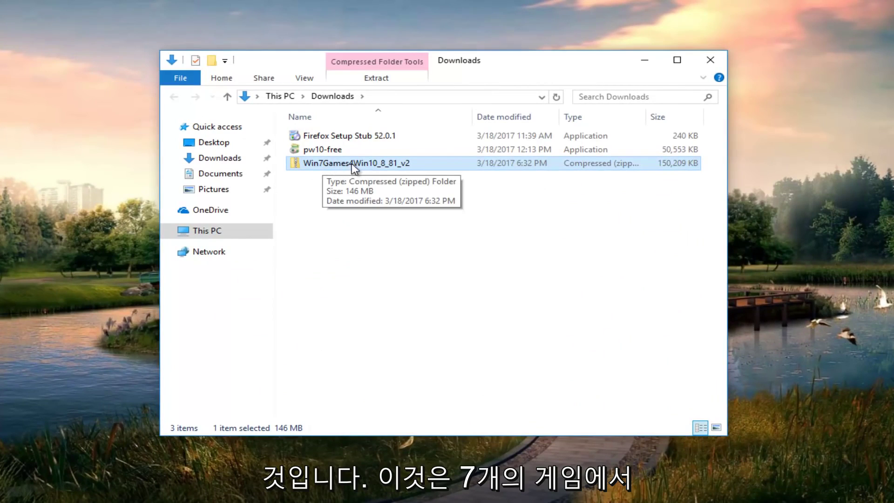
{"action": "double_click", "coordinate": [382, 162]}
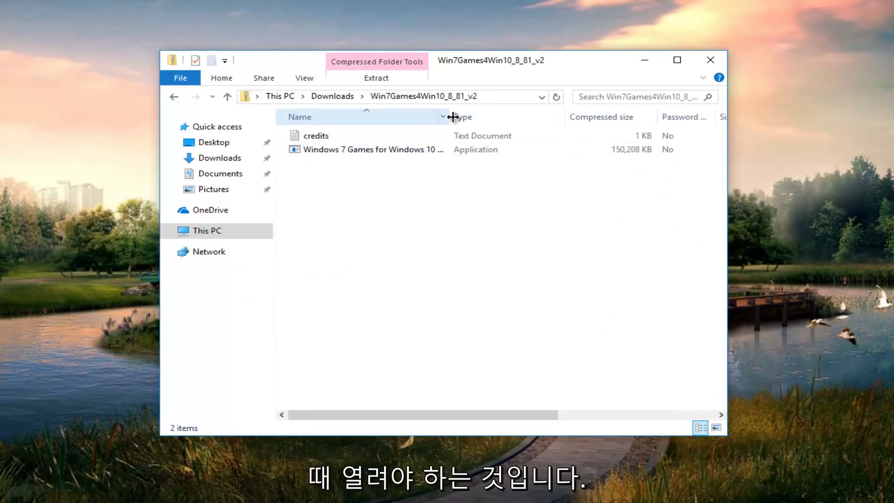
{"action": "left_click_drag", "start_coordinate": [449, 117], "coordinate": [523, 116]}
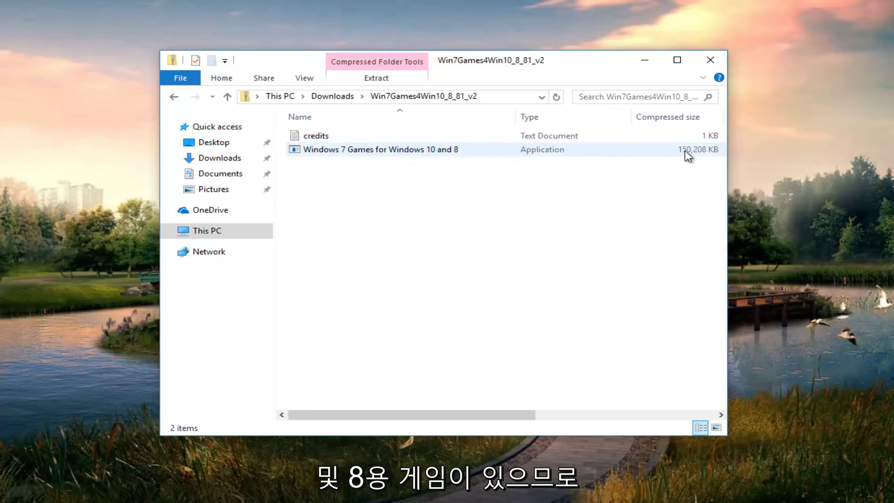
{"action": "double_click", "coordinate": [389, 150]}
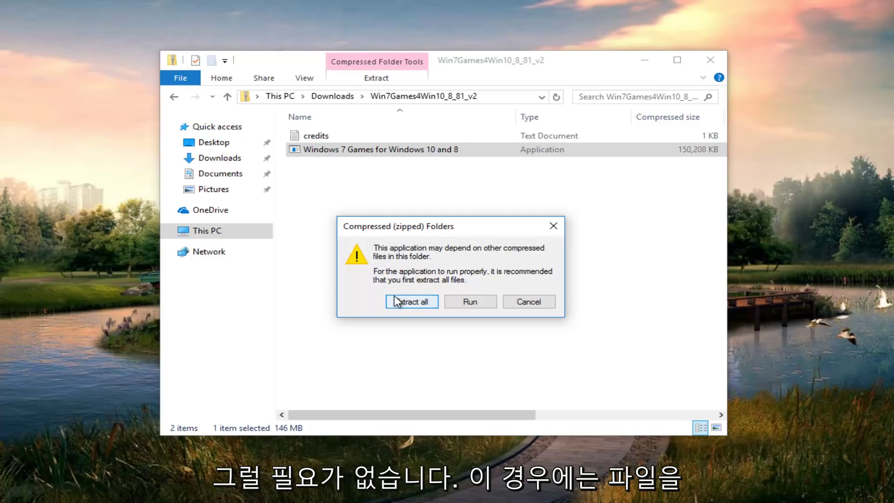
- Run the setup straight from the zip and approve the User Account Control prompt
{"action": "left_click", "coordinate": [467, 308]}
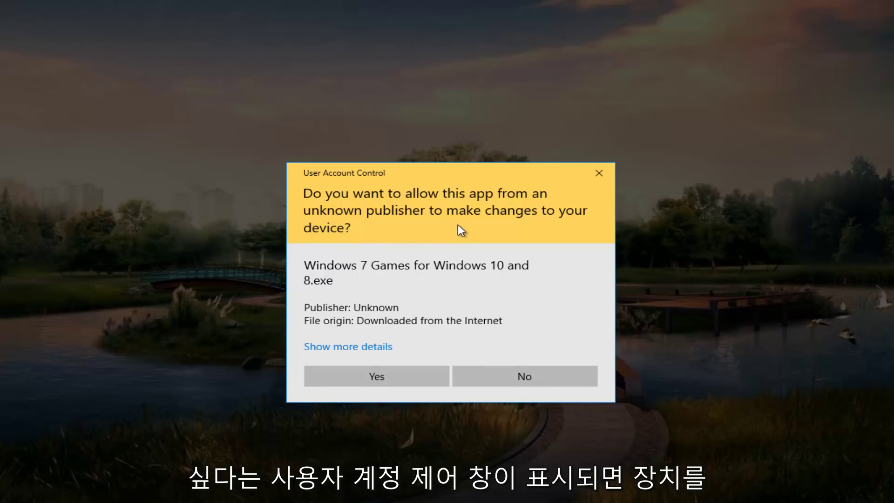
{"action": "left_click", "coordinate": [376, 380]}
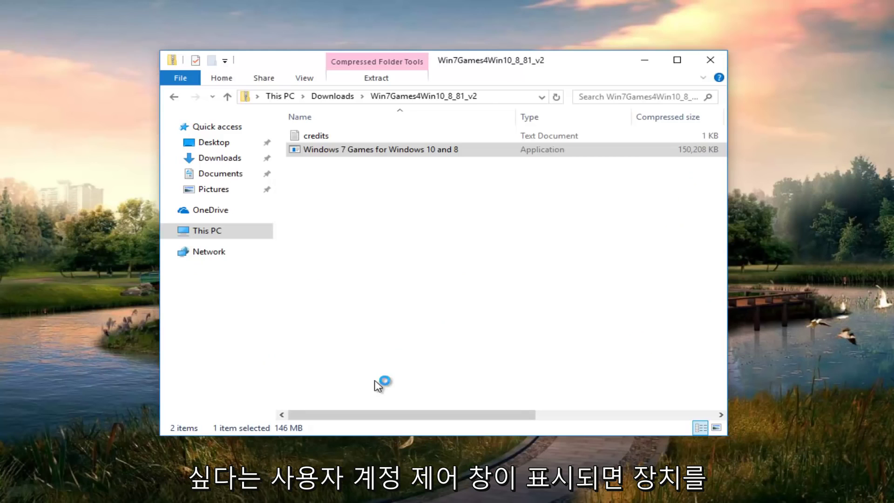
- Minimize File Explorer and keep English as the Windows 7 Games installer language
{"action": "left_click", "coordinate": [637, 60]}
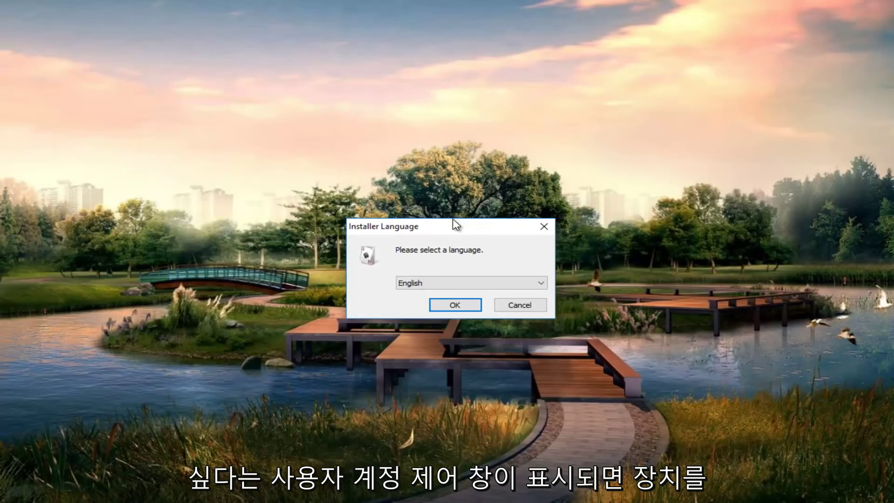
{"action": "left_click", "coordinate": [421, 285]}
{"action": "left_click", "coordinate": [422, 287]}
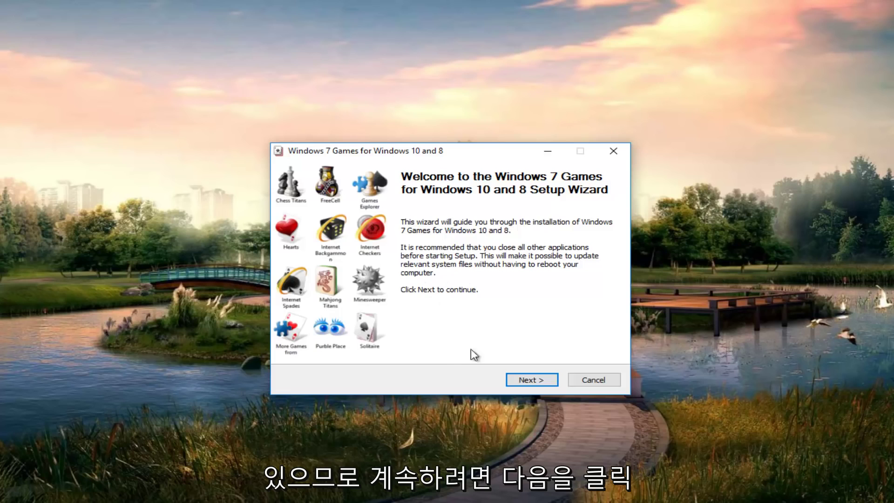
- Install the selected Windows 7 games, untick 'Discover Winaero Tweaker', and finish the wizard
{"action": "left_click", "coordinate": [526, 385]}
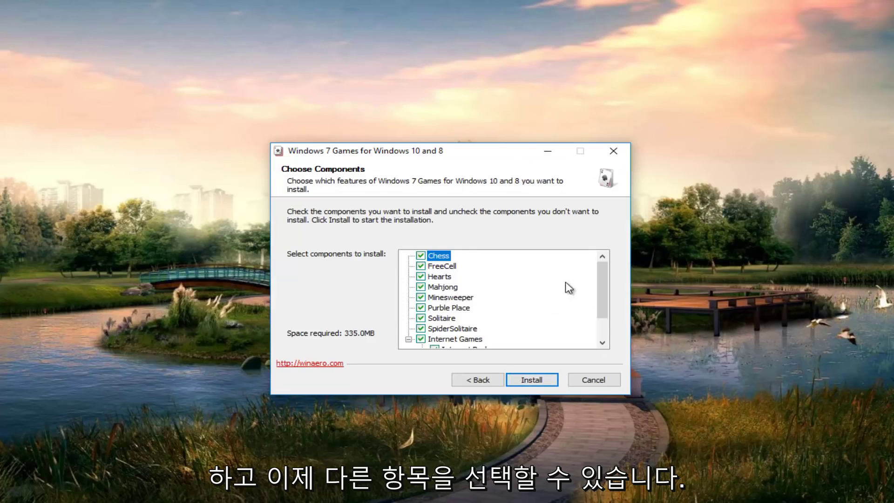
{"action": "mouse_move", "coordinate": [600, 273]}
{"action": "left_mouse_down"}
{"action": "mouse_move", "coordinate": [599, 299]}
{"action": "mouse_move", "coordinate": [592, 266]}
{"action": "left_mouse_up"}
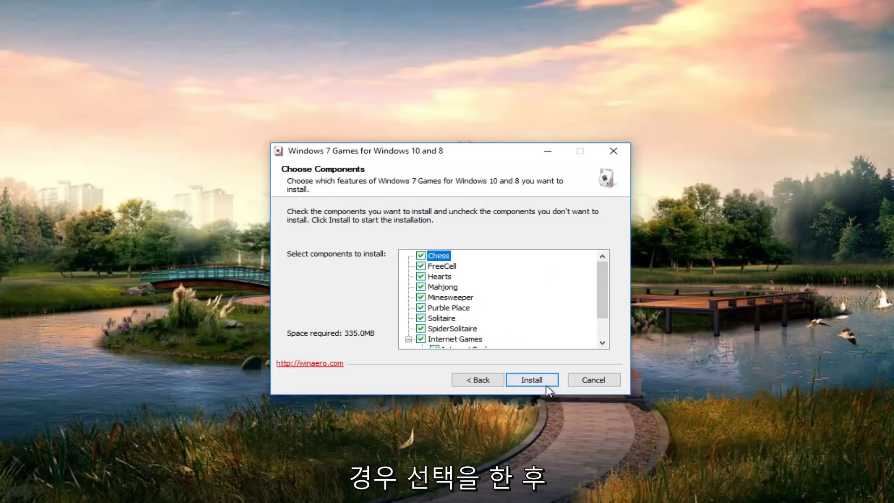
{"action": "left_click", "coordinate": [523, 381]}
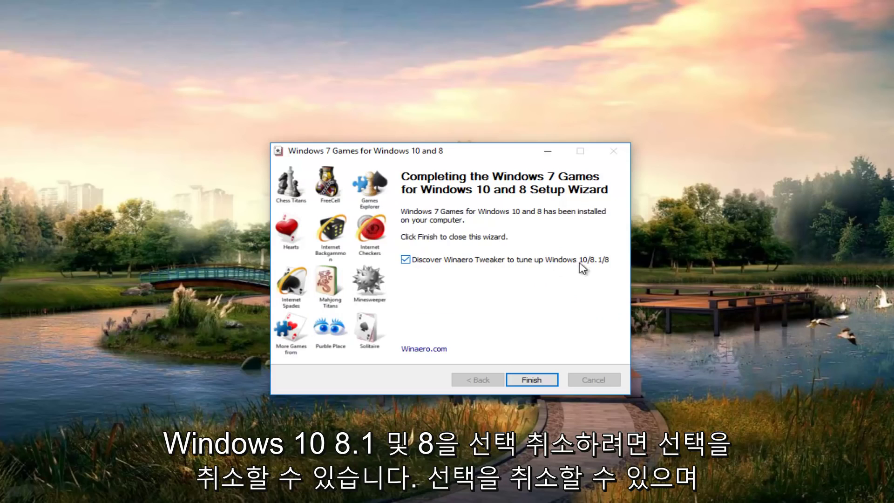
{"action": "left_click", "coordinate": [403, 257]}
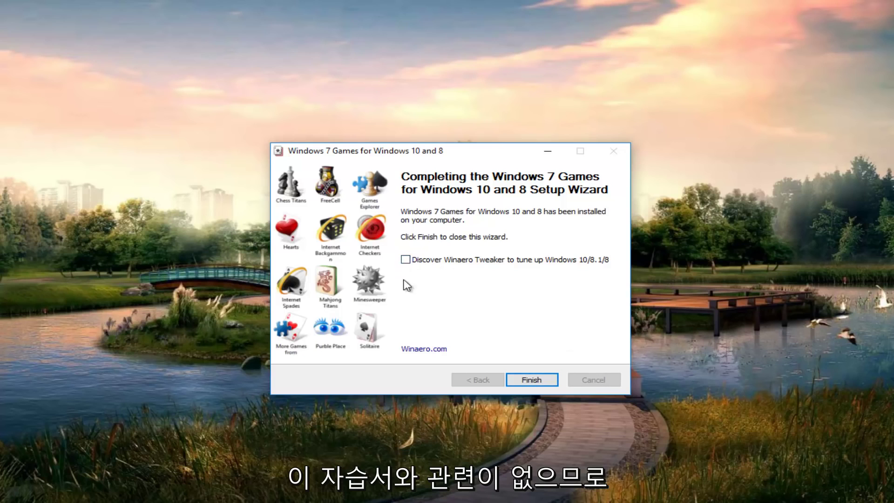
{"action": "left_click", "coordinate": [517, 379]}
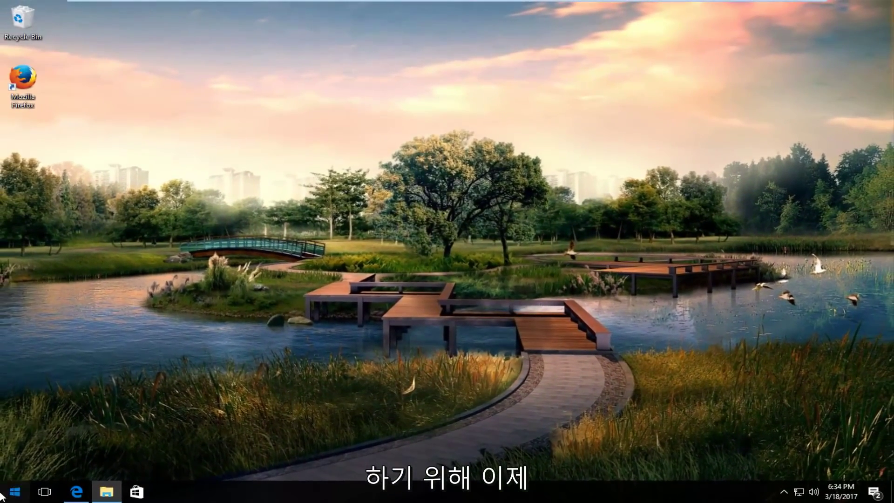
{"action": "left_click", "coordinate": [3, 494]}
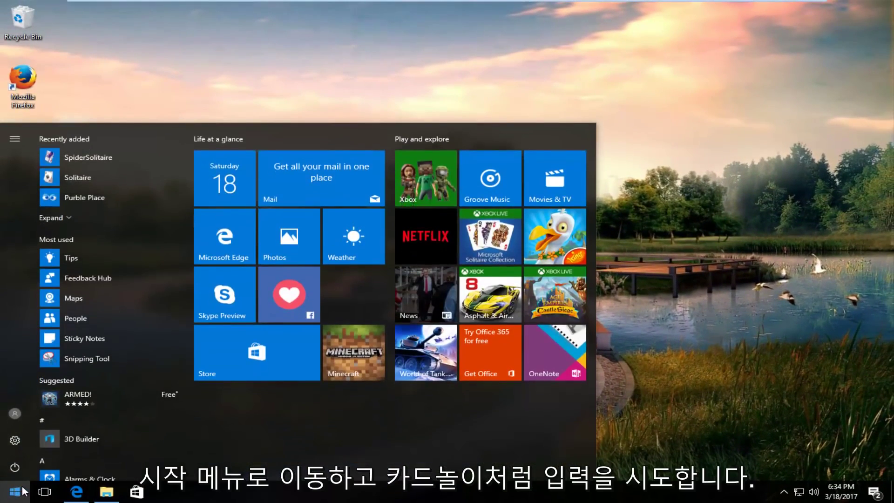
{"action": "type", "text": "solit"}
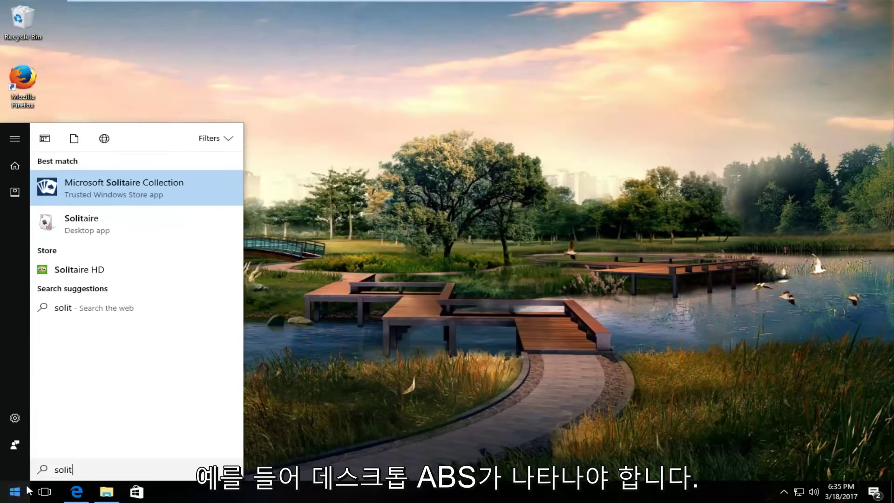
{"action": "type", "text": "a"}
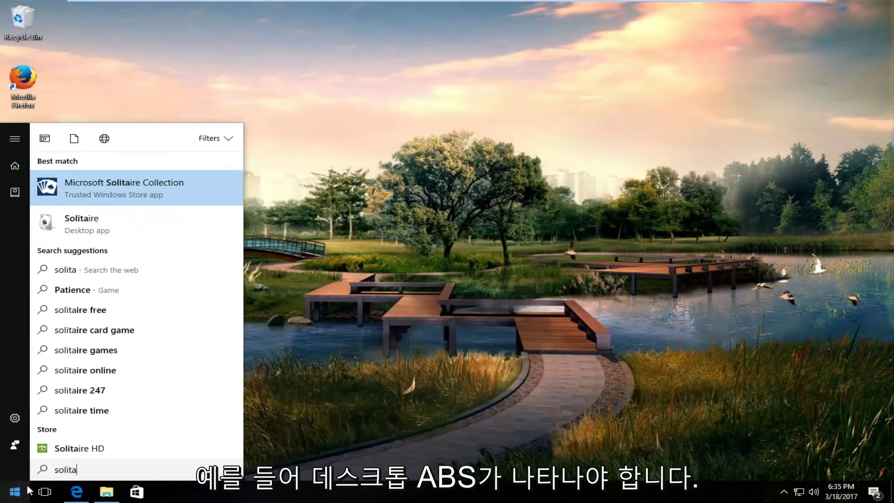
{"action": "left_click", "coordinate": [98, 219]}
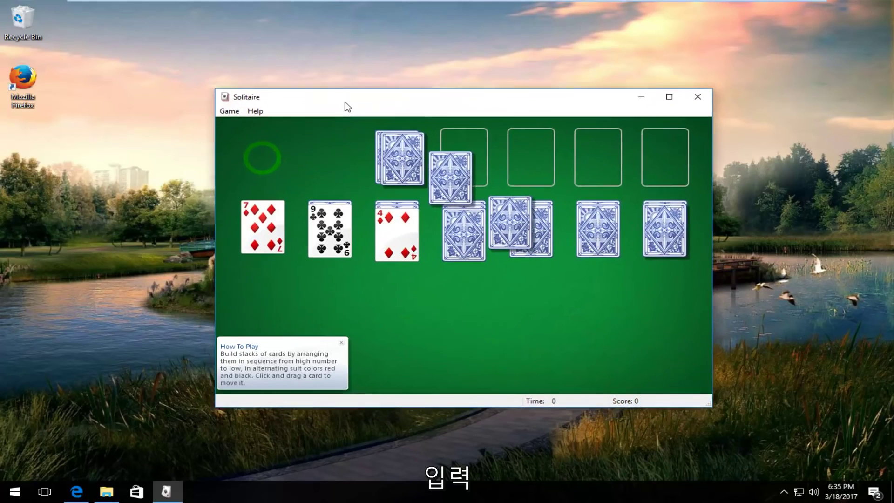
{"action": "left_click", "coordinate": [700, 85]}
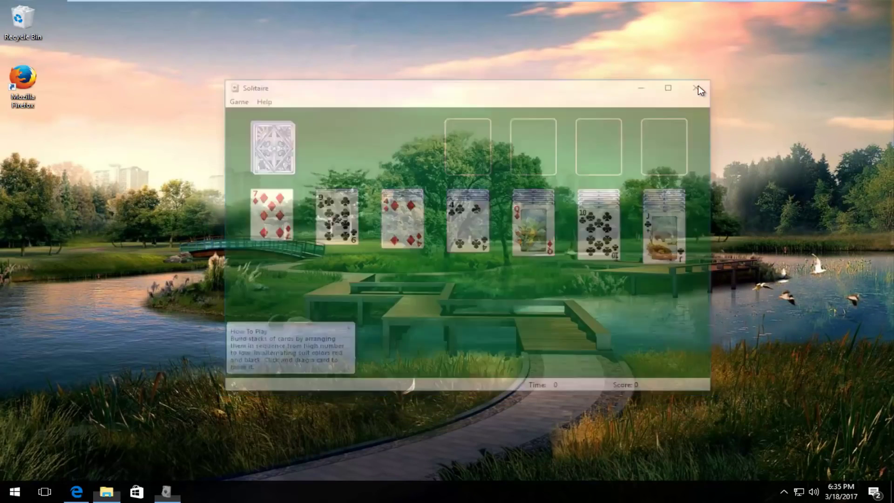
{"action": "left_click", "coordinate": [14, 492]}
{"action": "type", "text": "minesewee"}
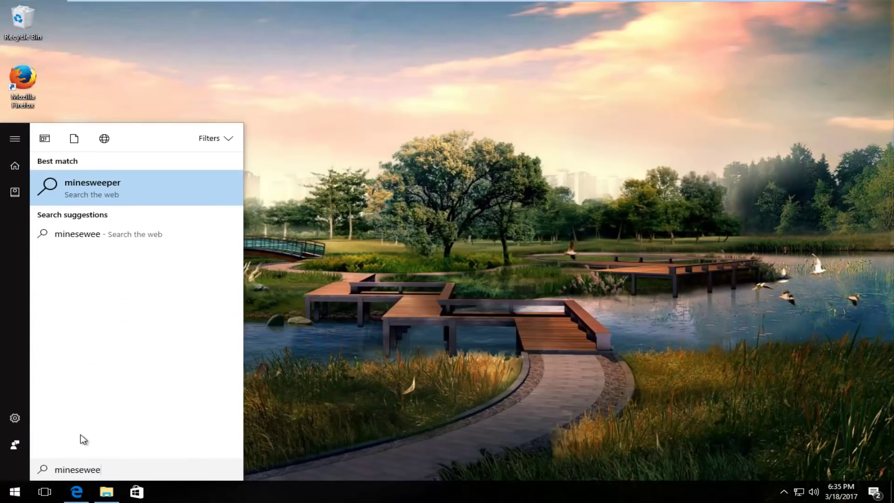
{"action": "key", "text": "BackSpace"}
{"action": "key", "text": "BackSpace"}
{"action": "key", "text": "BackSpace"}
{"action": "key", "text": "BackSpace"}
{"action": "key", "text": "BackSpace"}
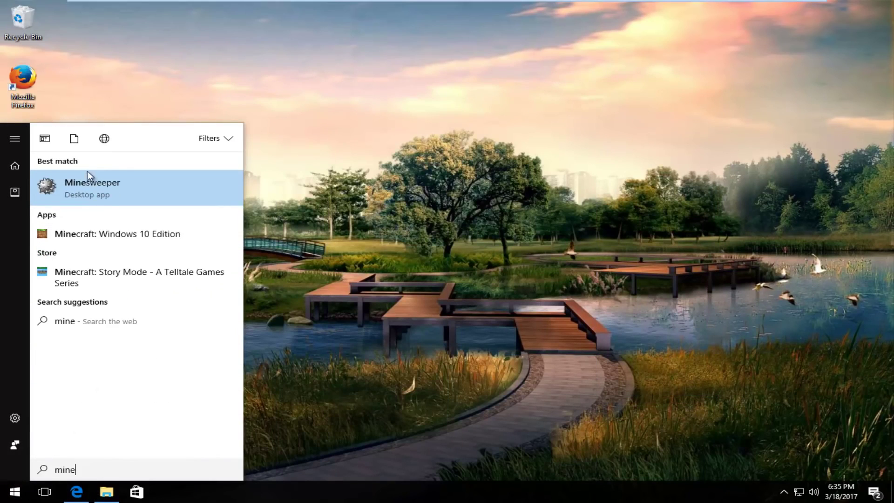
{"action": "left_click", "coordinate": [87, 172]}
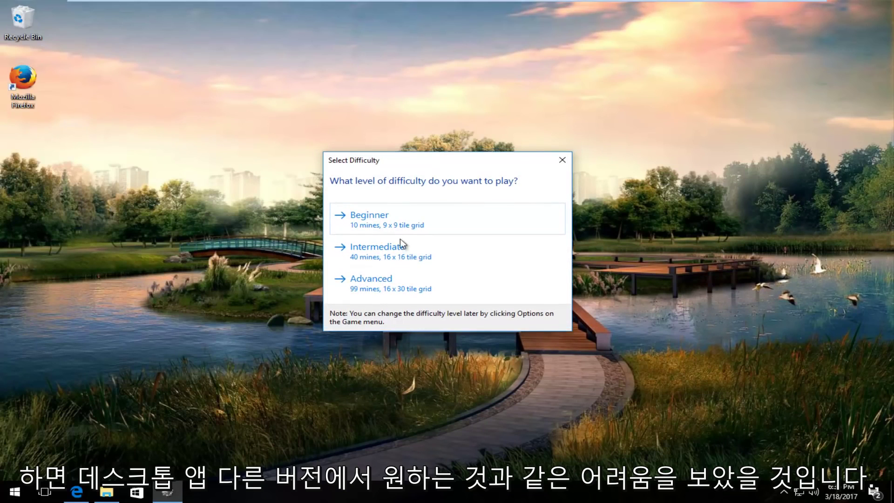
{"action": "left_click", "coordinate": [378, 229]}
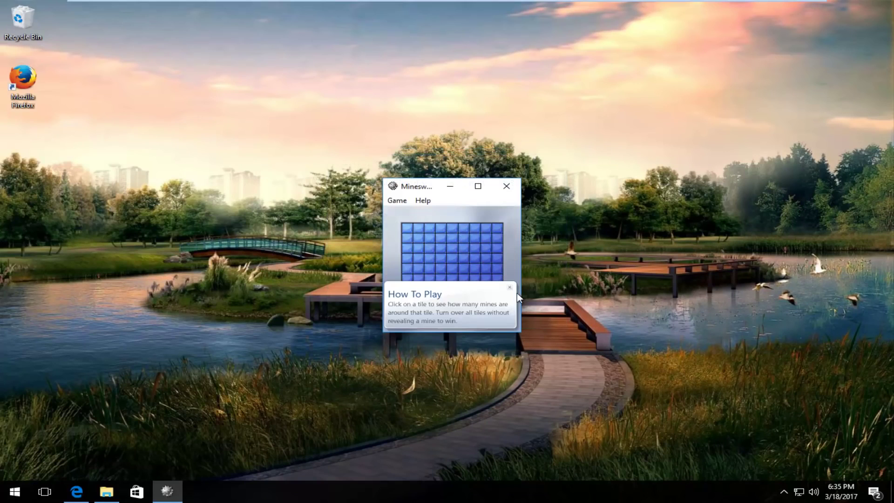
{"action": "left_click", "coordinate": [506, 285]}
{"action": "left_click", "coordinate": [480, 260]}
{"action": "left_click", "coordinate": [419, 289]}
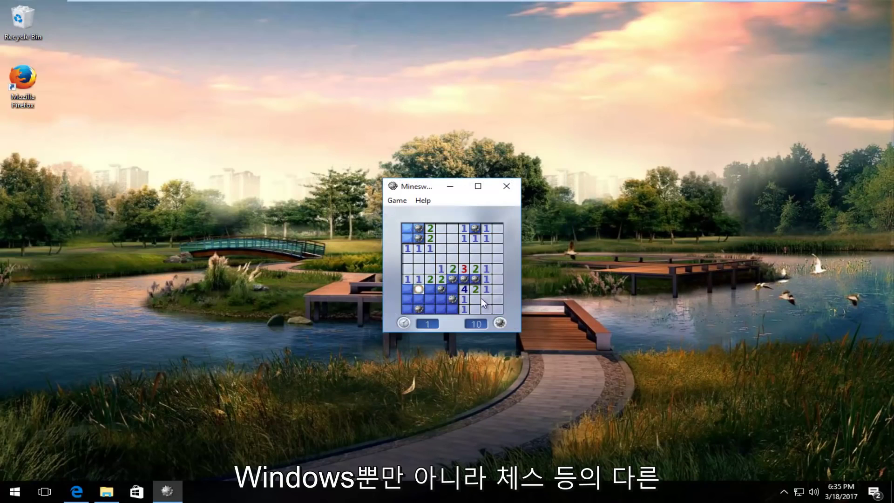
{"action": "left_click", "coordinate": [507, 186]}
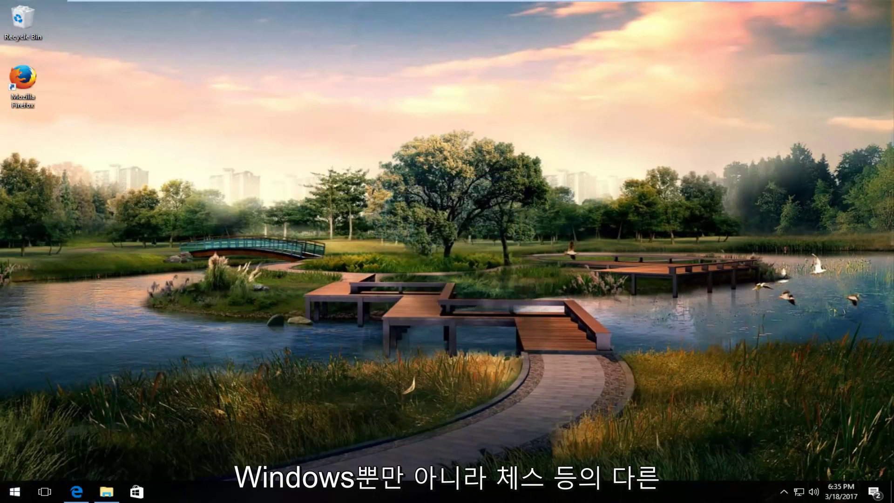
{"action": "left_click", "coordinate": [24, 497]}
{"action": "type", "text": "chess"}
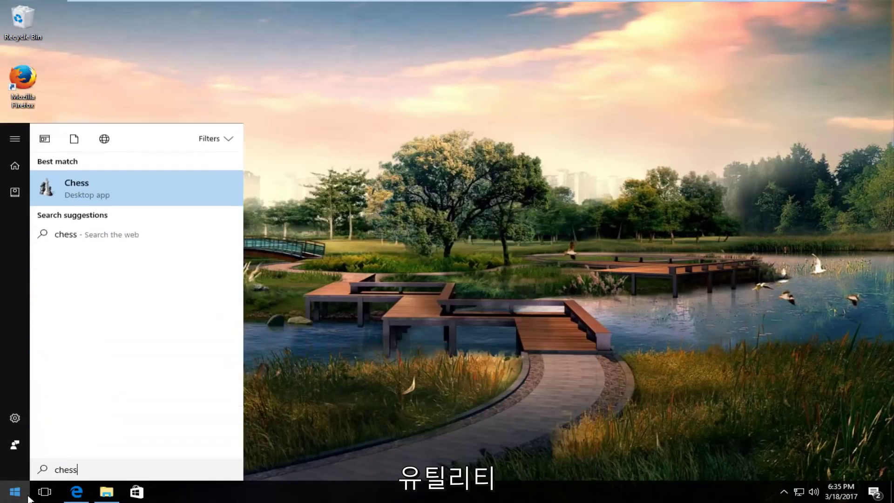
{"action": "left_click", "coordinate": [101, 194]}
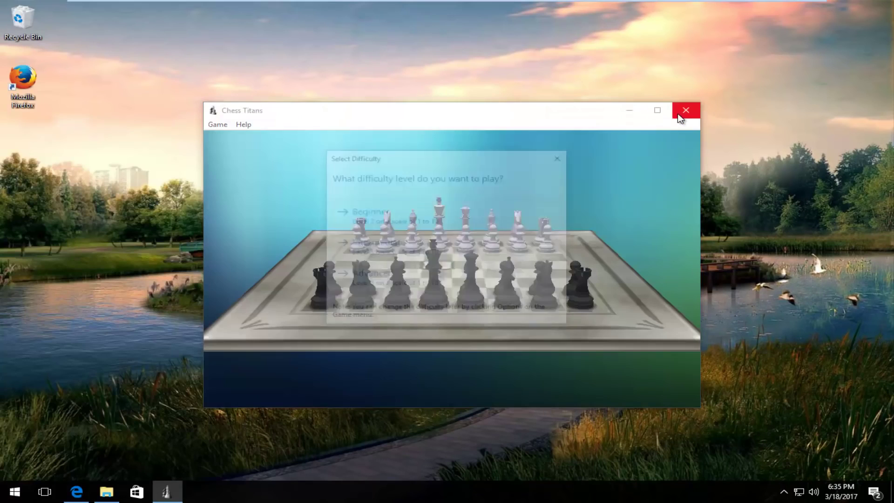
{"action": "left_click", "coordinate": [561, 156]}
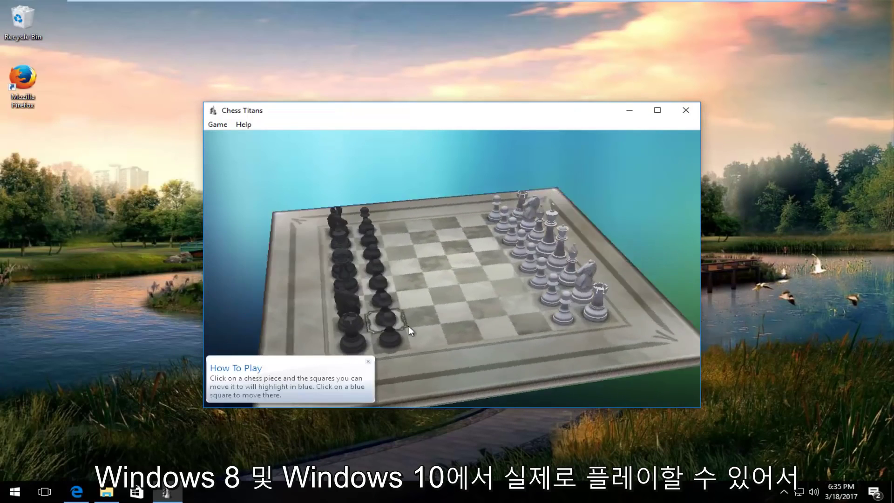
{"action": "left_click", "coordinate": [685, 110]}
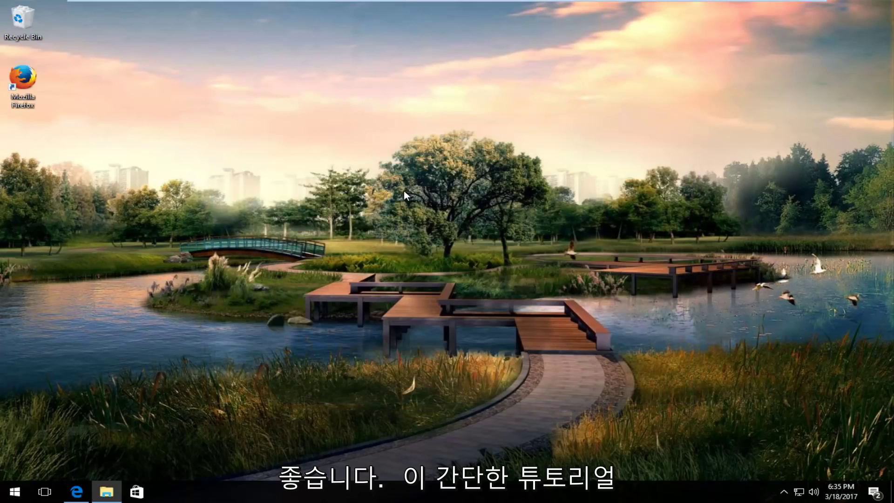